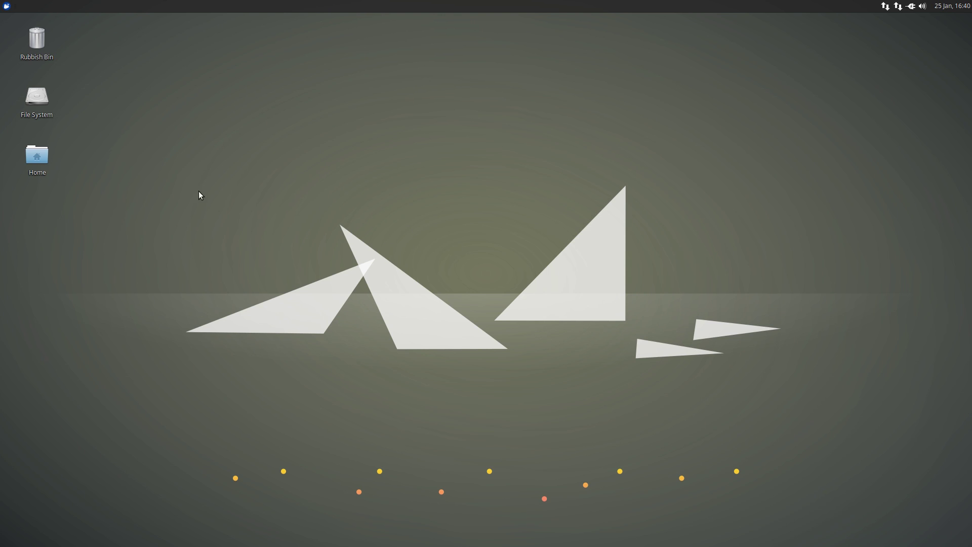
Step: Browse the Whisker Menu's System and Settings categories, ending on the Office application list
left_click(7, 6)
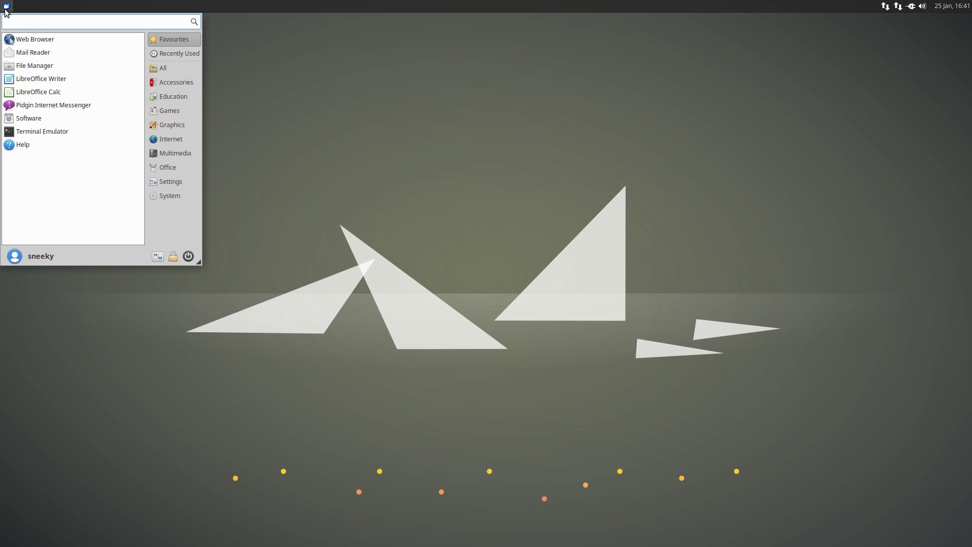
left_click(172, 200)
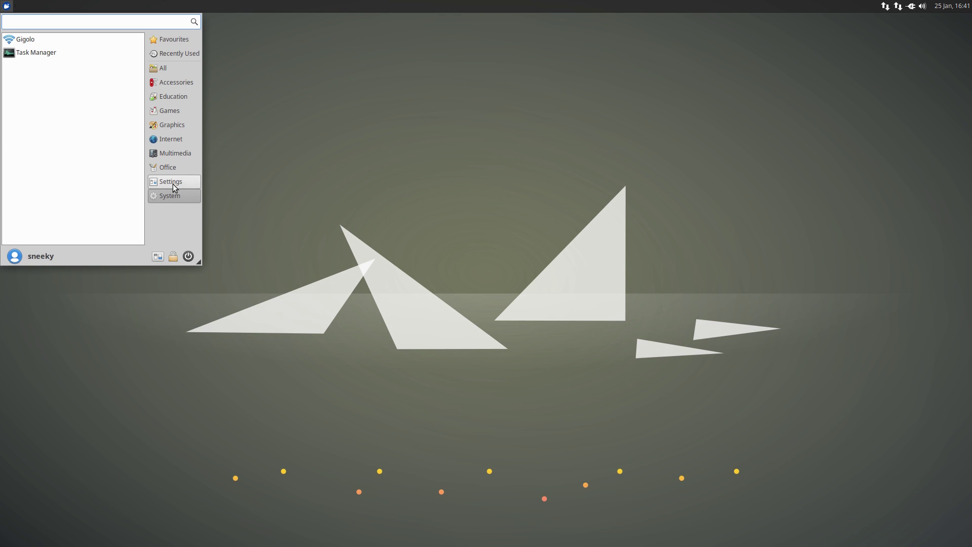
left_click(173, 184)
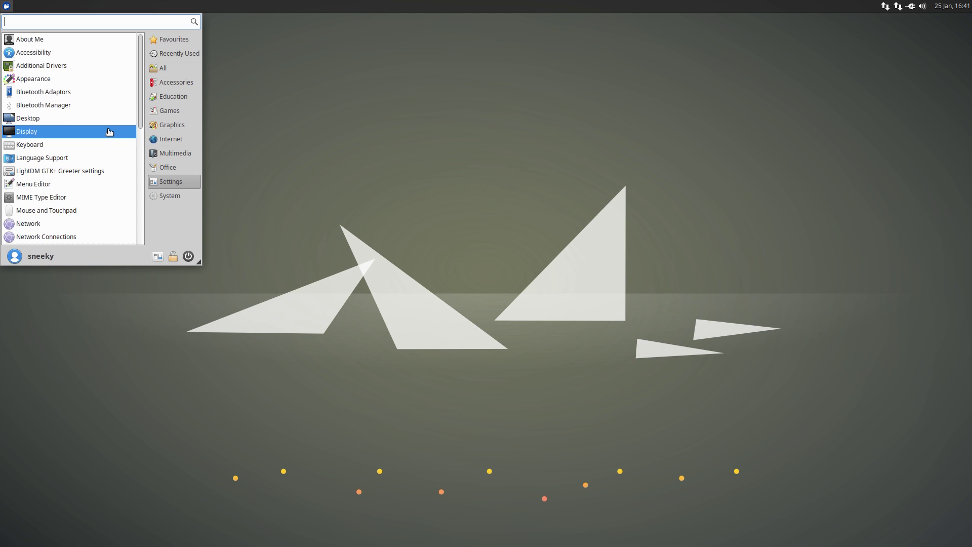
scroll(110, 134, "down", 2)
scroll(110, 132, "down", 2)
scroll(110, 132, "down", 2)
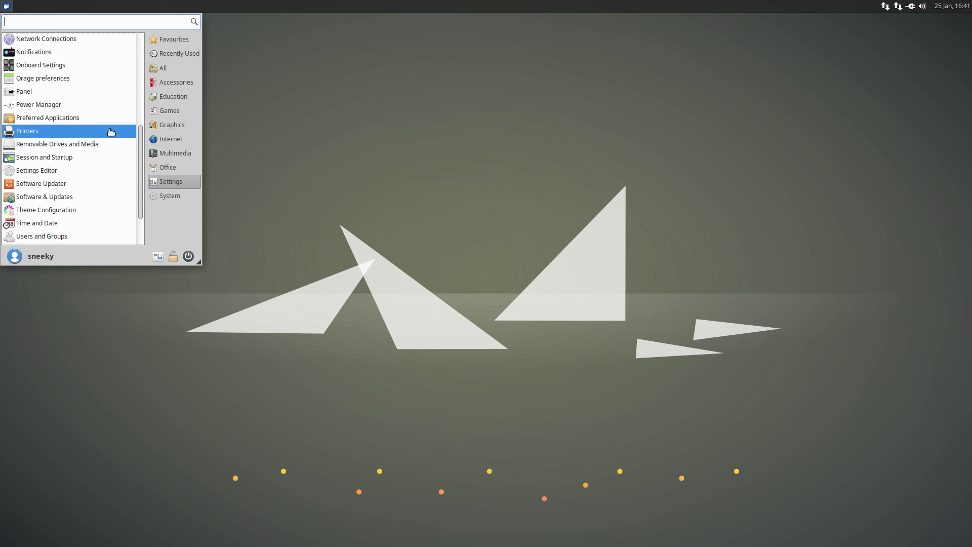
scroll(111, 132, "down", 2)
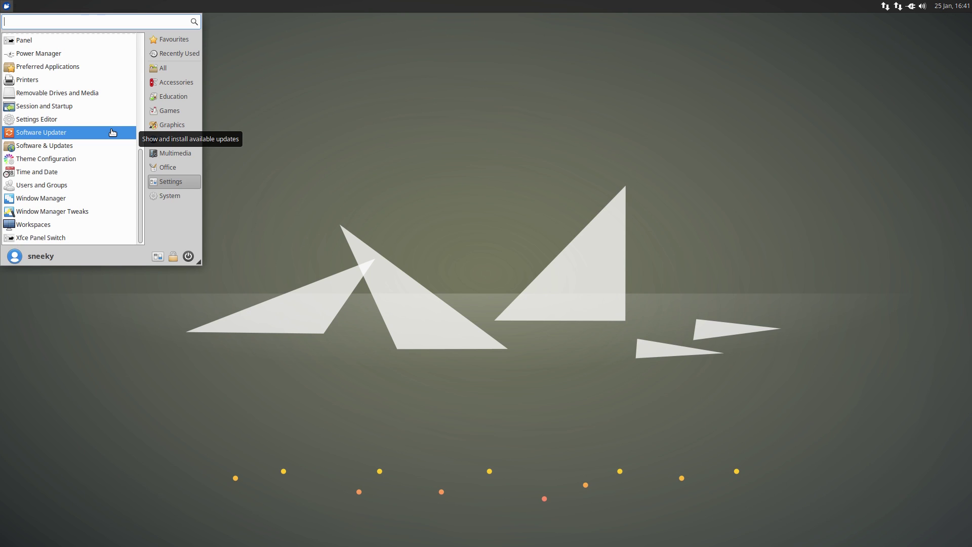
left_click(169, 170)
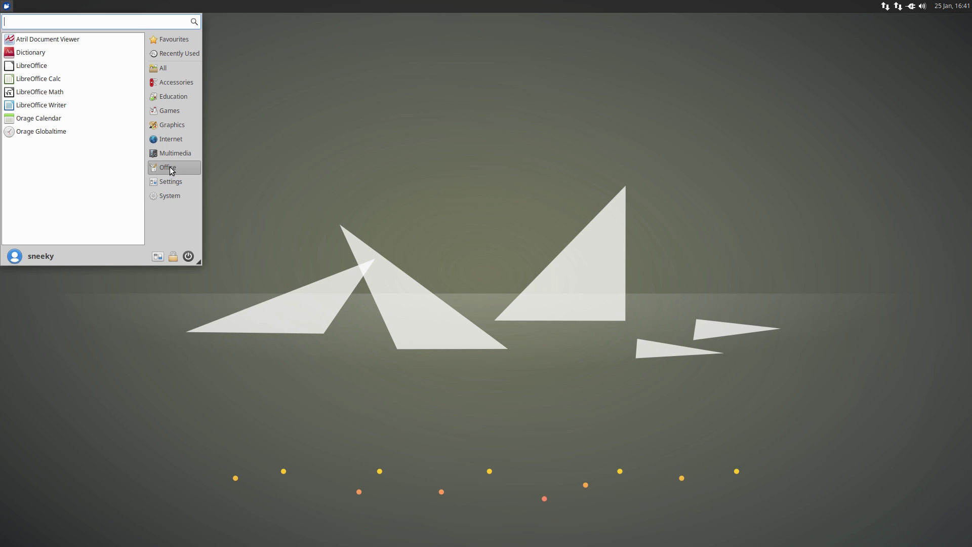
Step: Launch LibreOffice Math with a blank Untitled 1 formula, then close its window
left_click(82, 88)
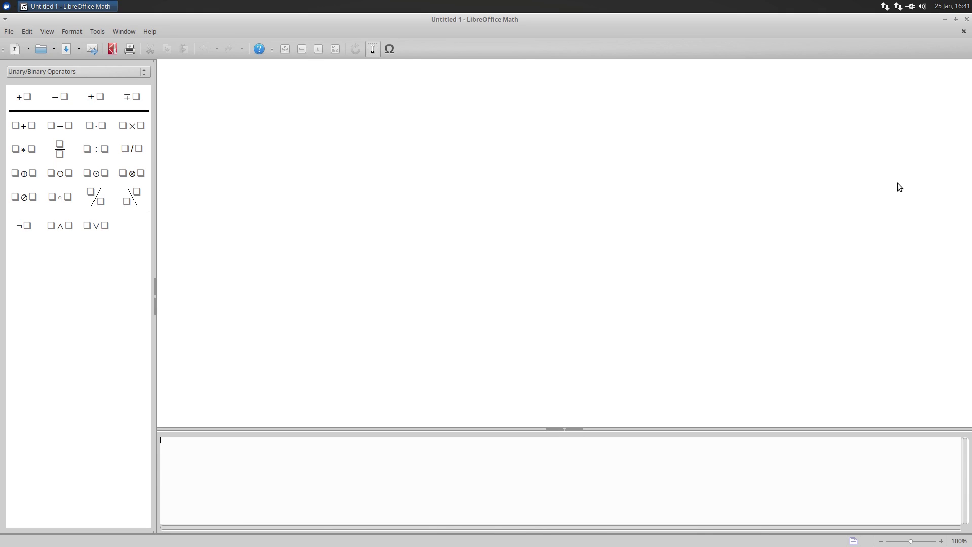
left_click(967, 20)
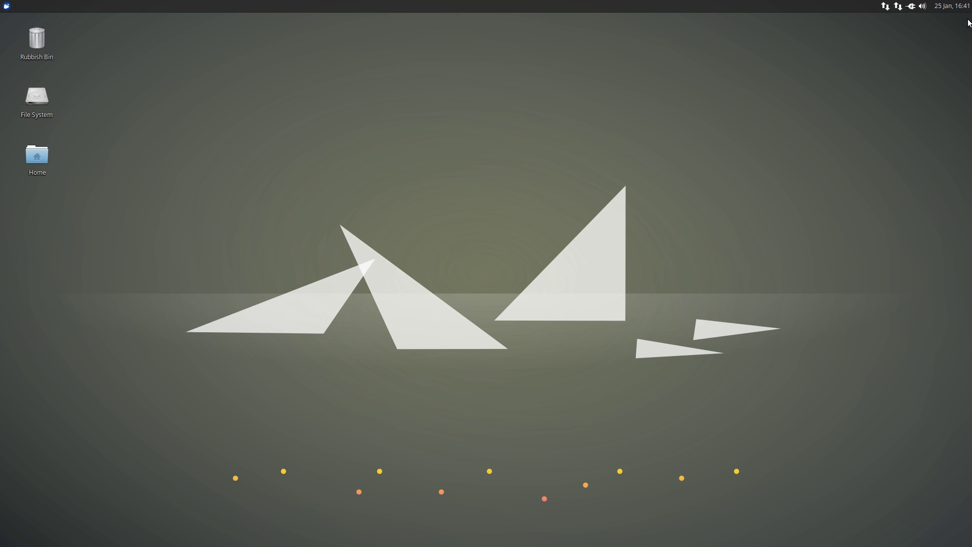
right_click(372, 118)
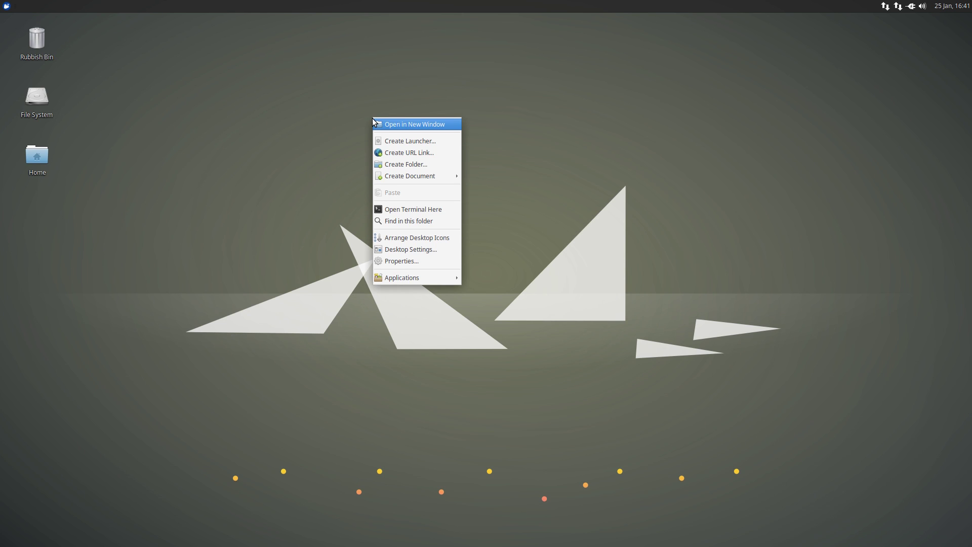
left_click(407, 250)
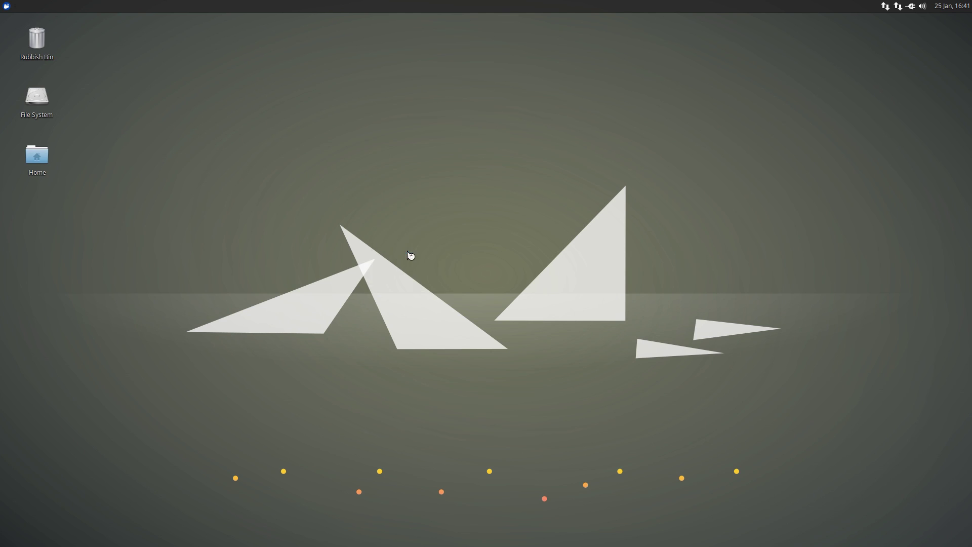
scroll(601, 237, "down", 2)
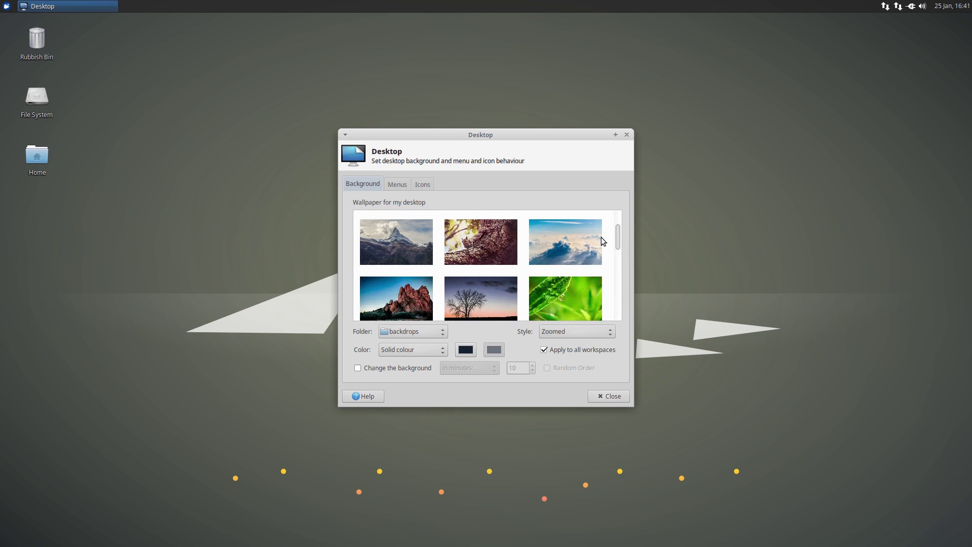
scroll(600, 237, "down", 2)
scroll(600, 237, "down", 2)
scroll(598, 236, "down", 1)
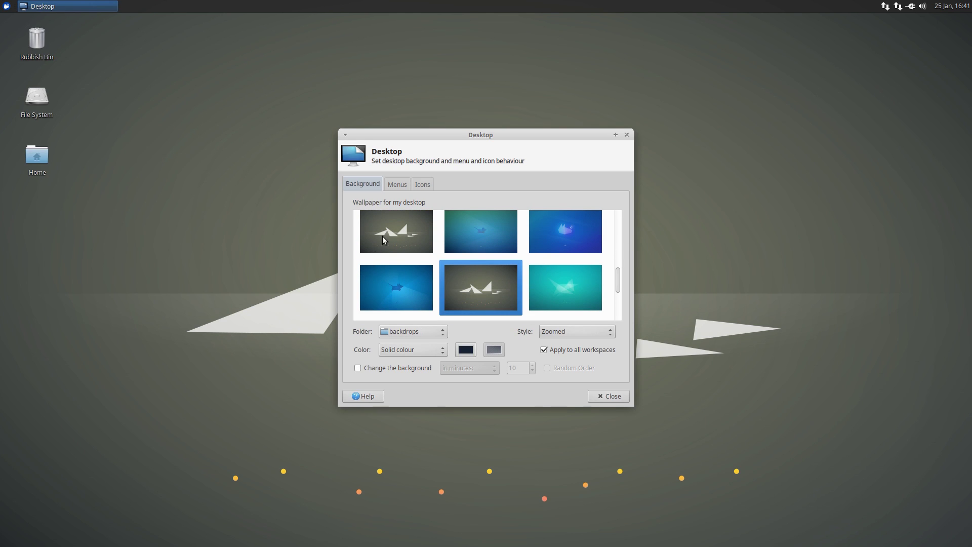
scroll(613, 289, "up", 2)
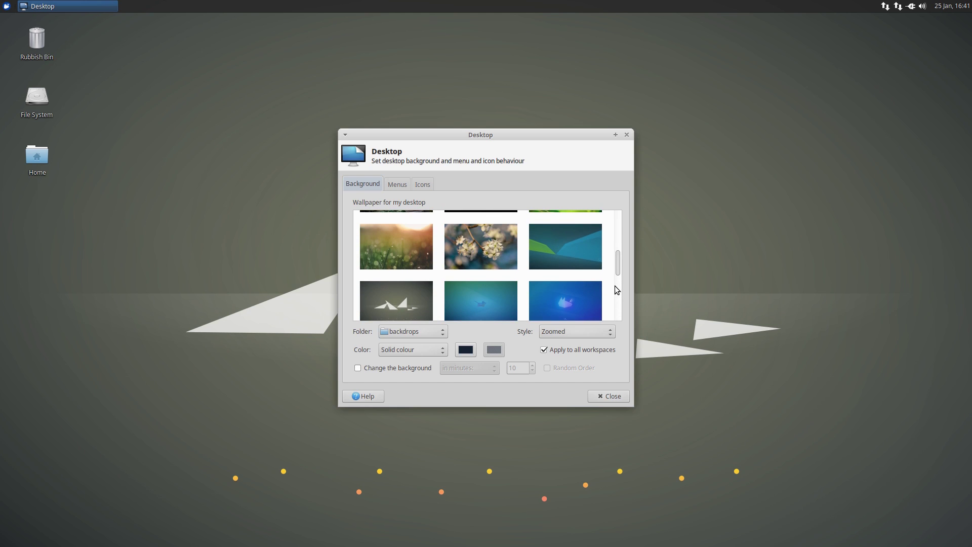
scroll(614, 286, "up", 2)
scroll(614, 285, "up", 2)
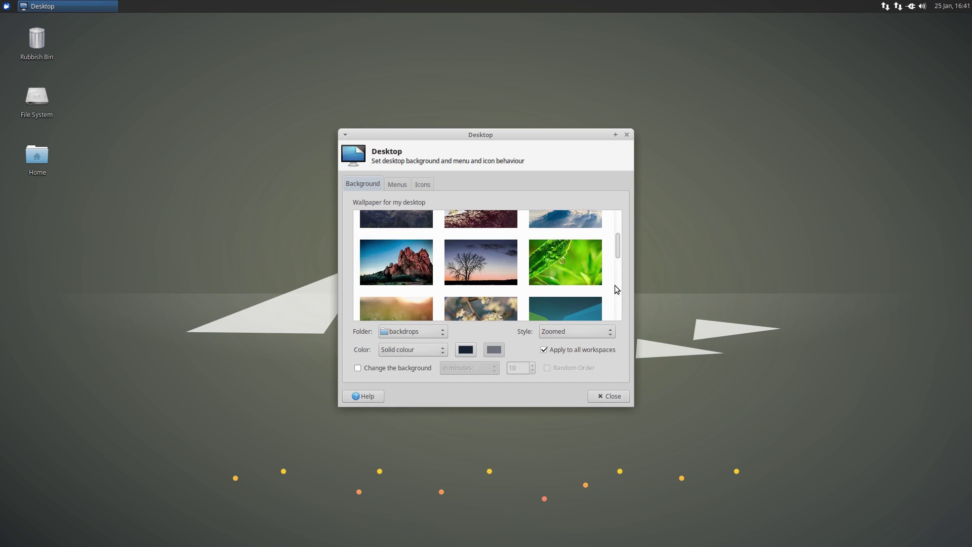
left_click(488, 258)
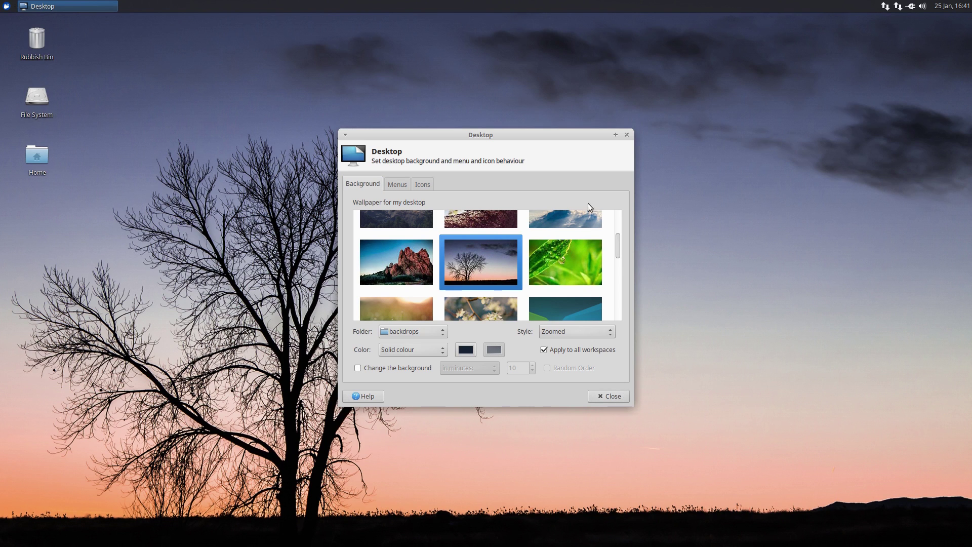
scroll(577, 227, "down", 3)
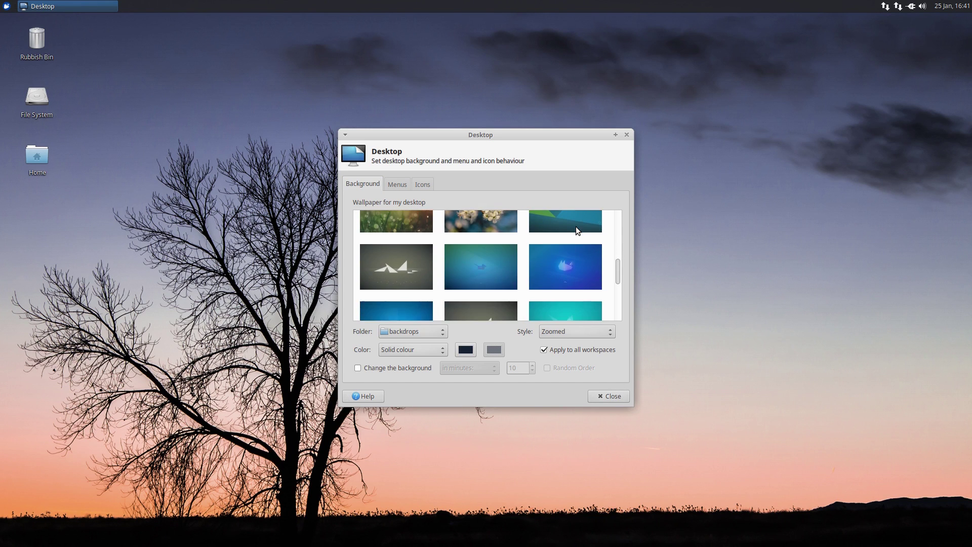
left_click(402, 269)
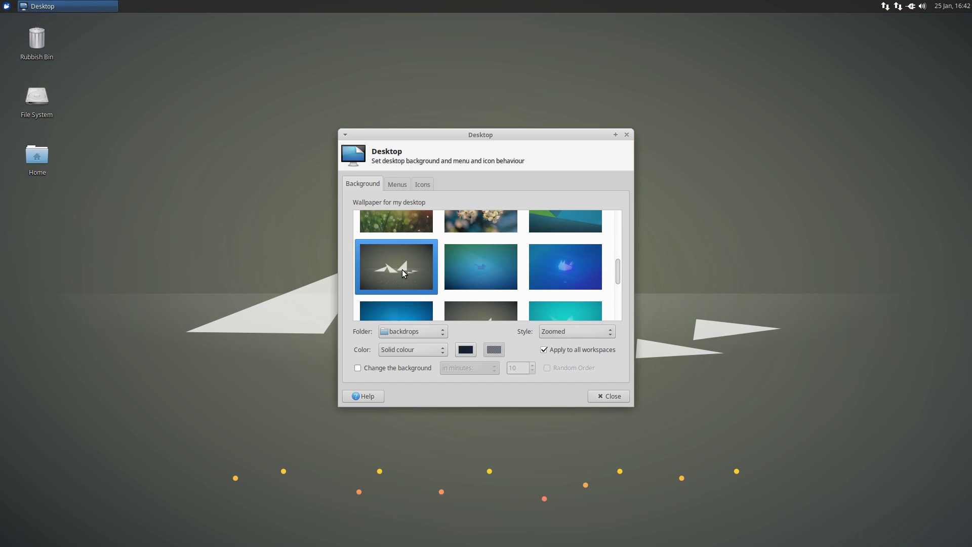
Step: Close the desktop settings and launch Firefox Web Browser from the Whisker Menu's Internet category
left_click(610, 397)
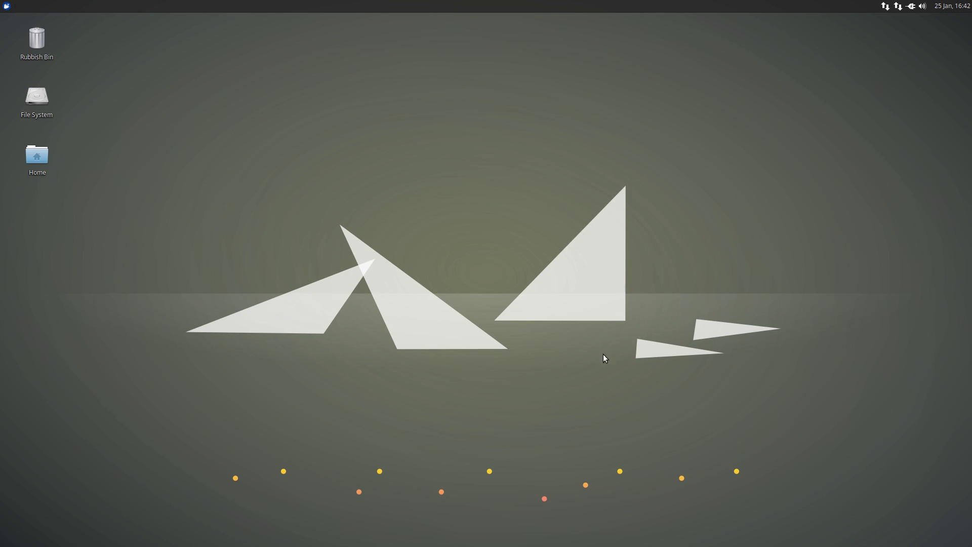
left_click(6, 7)
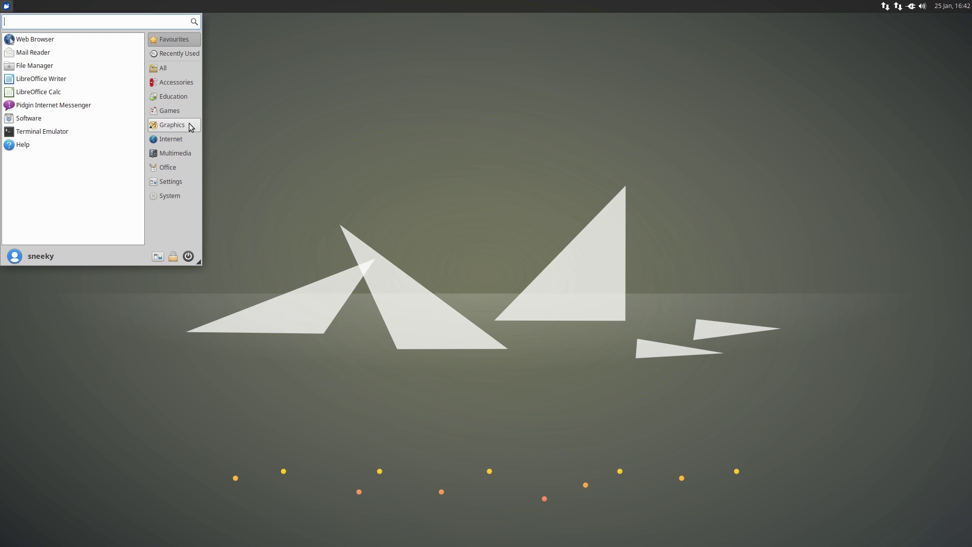
left_click(170, 139)
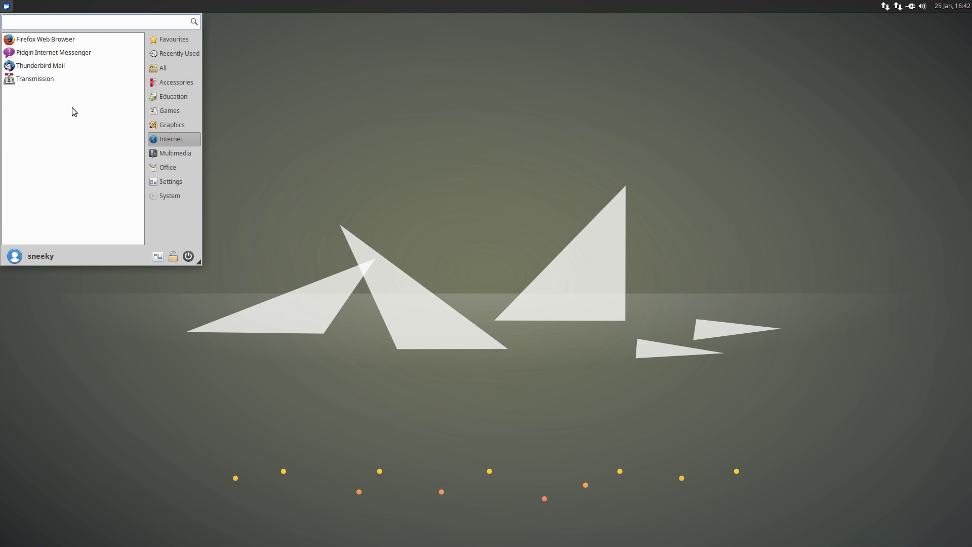
left_click(34, 40)
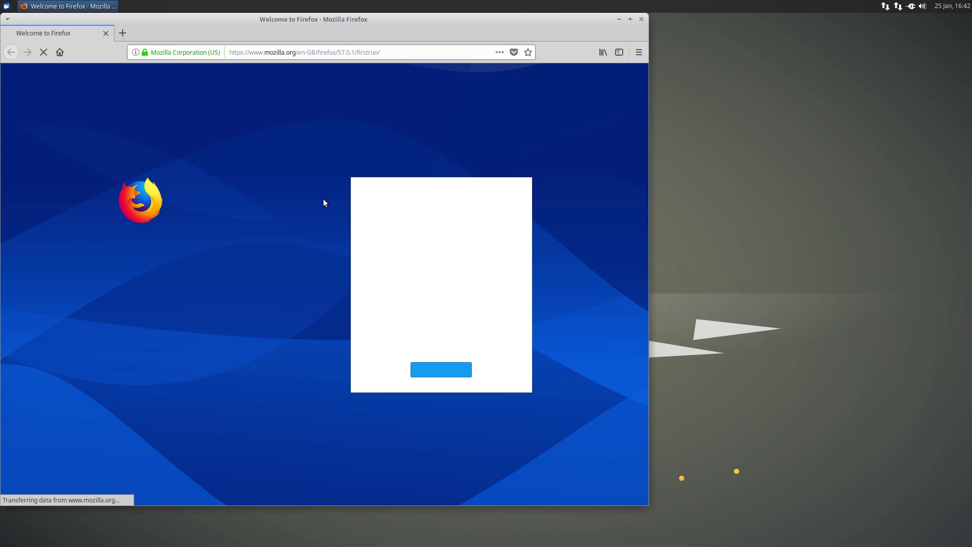
Step: Maximise Firefox, close the Welcome tab and open a new blank tab
left_click(630, 19)
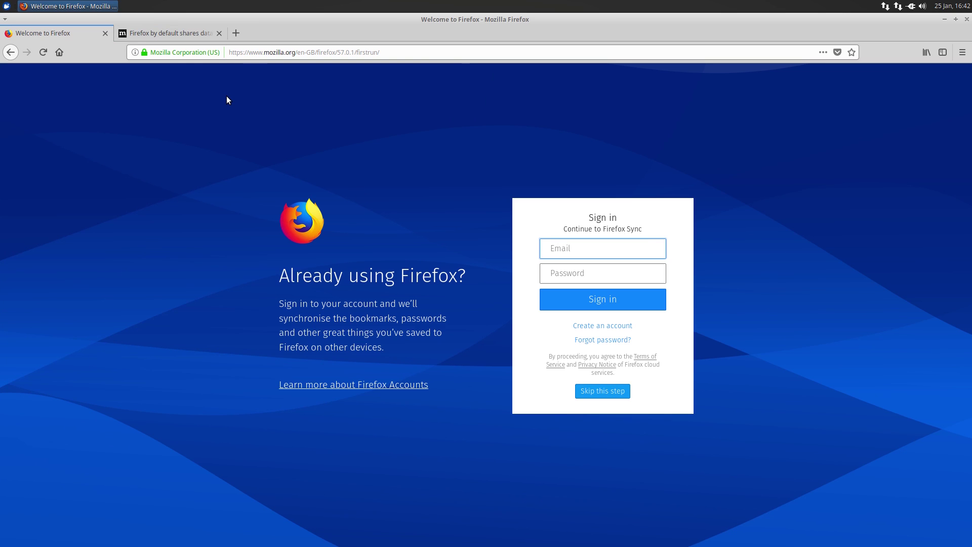
left_click(106, 34)
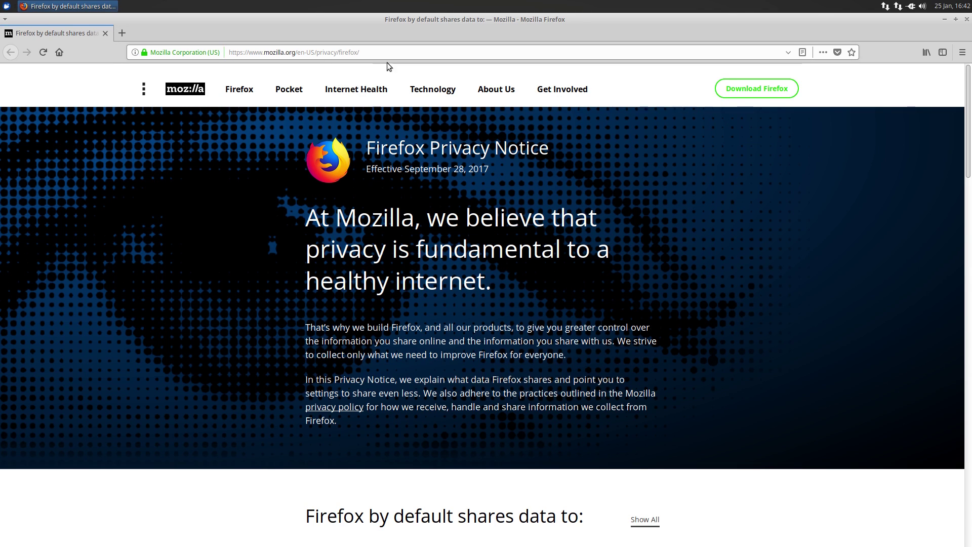
left_click(121, 33)
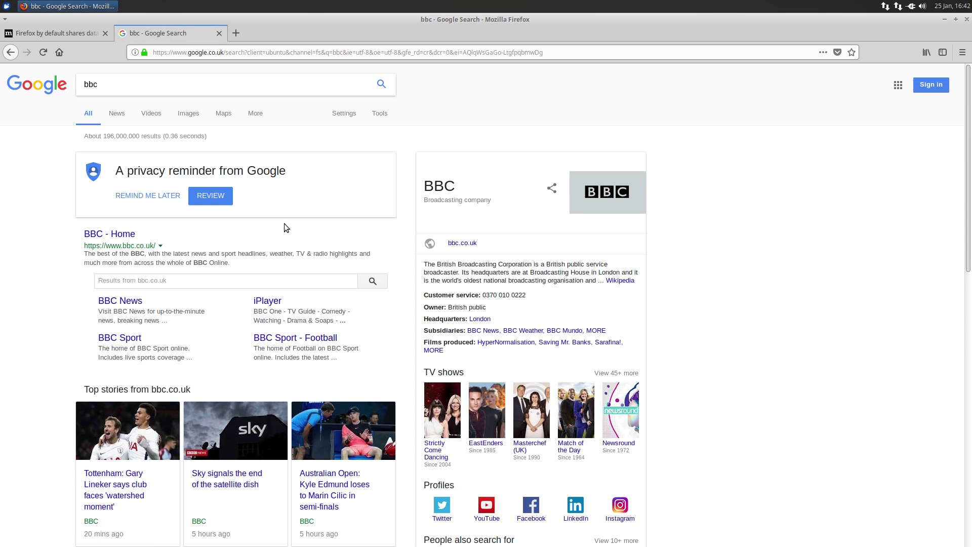
Step: Open BBC - Home from Google's bbc results, accept cookies, then close Firefox and both tabs
left_click(147, 195)
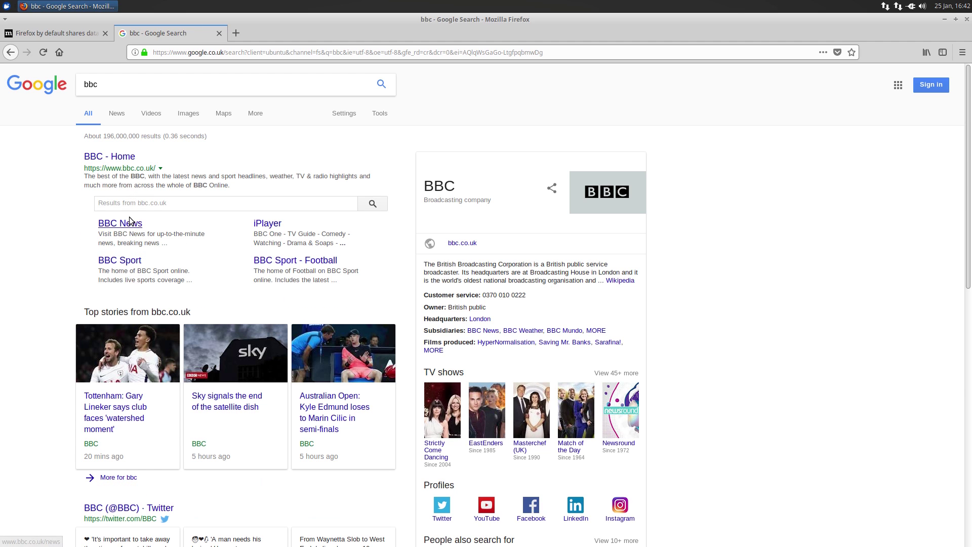
left_click(110, 157)
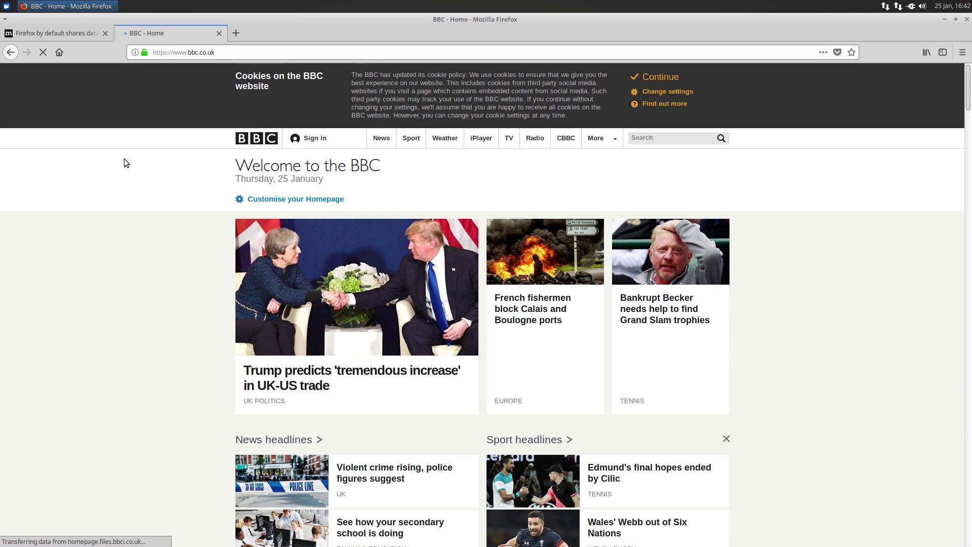
left_click(665, 77)
scroll(859, 296, "down", 5)
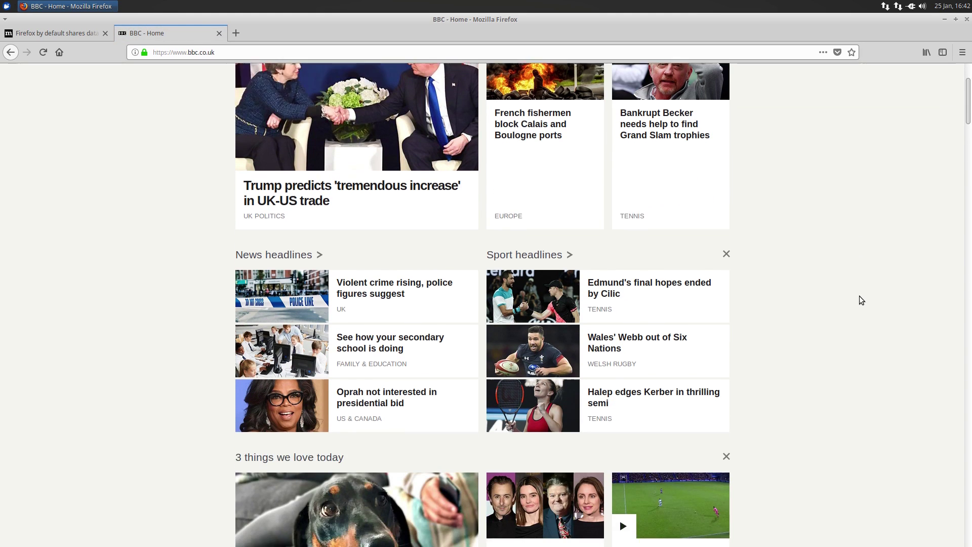
scroll(861, 298, "down", 3)
scroll(858, 297, "up", 3)
scroll(856, 290, "up", 5)
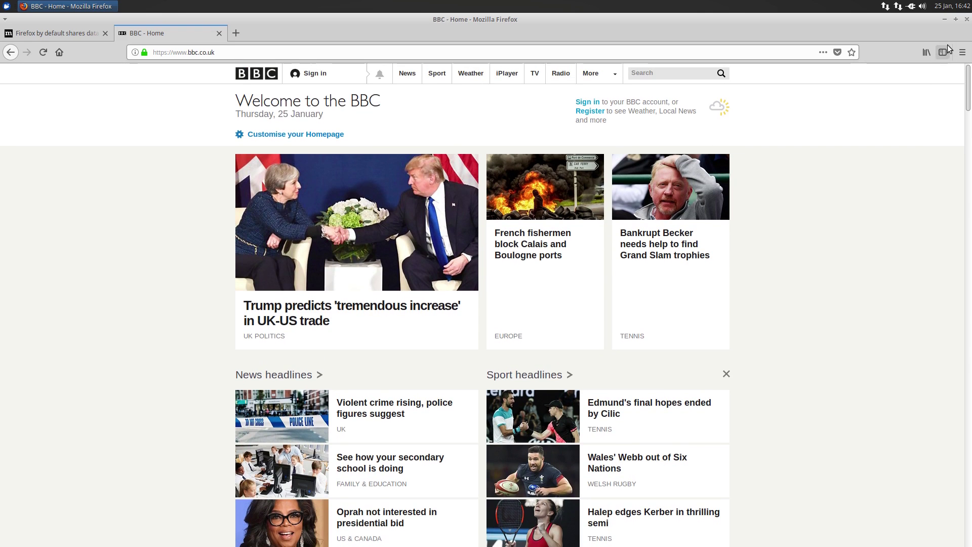
left_click(966, 19)
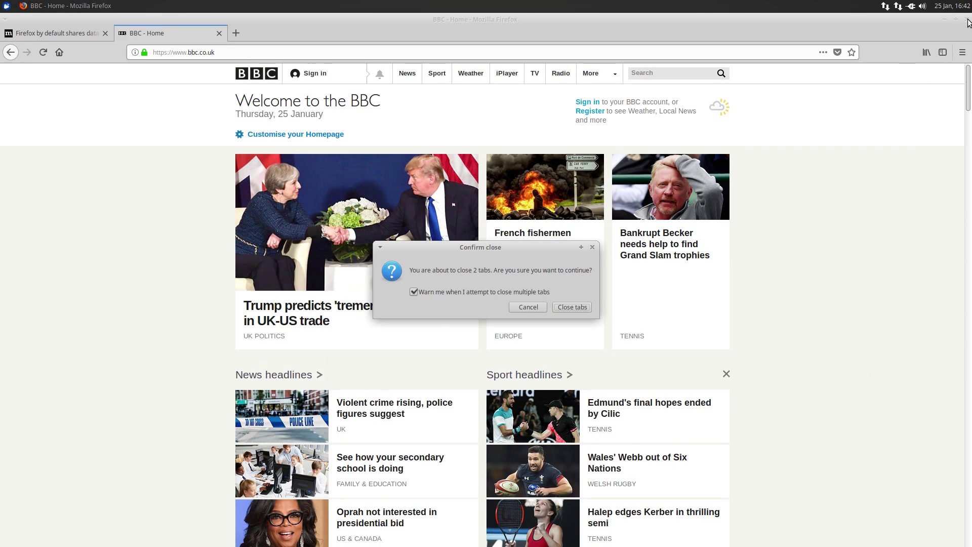
left_click(572, 306)
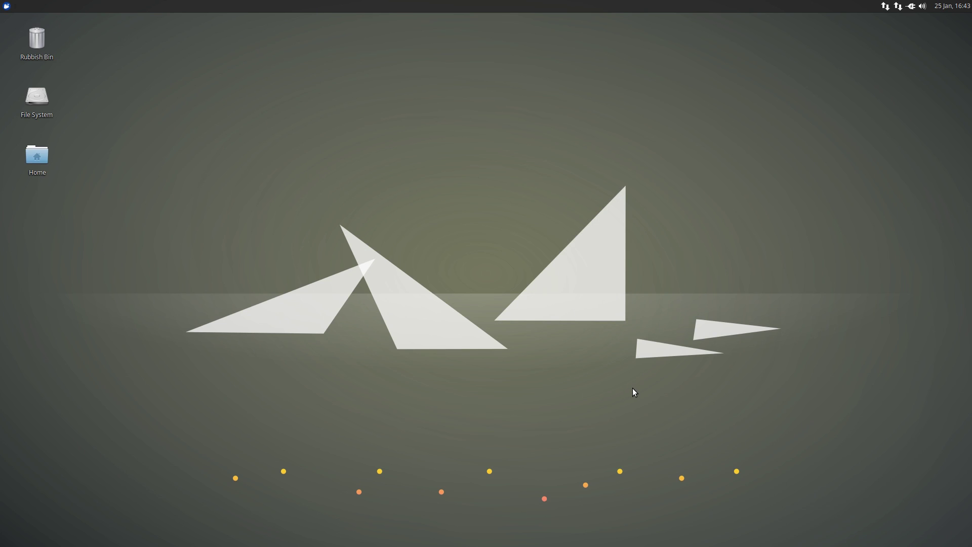